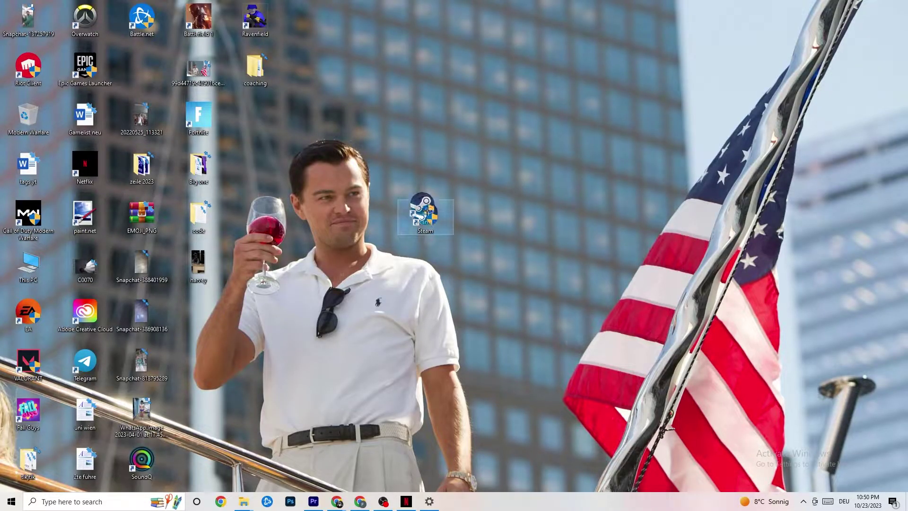
Move the Steam shortcut higher on the desktop and bring up its Properties window.
drag(417, 212, 417, 163)
right_click(417, 163)
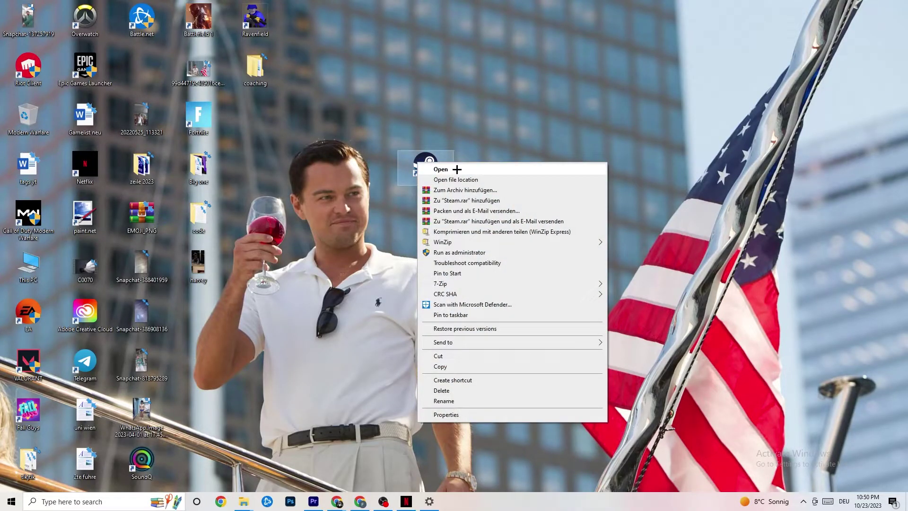
click(454, 415)
drag(490, 170, 439, 80)
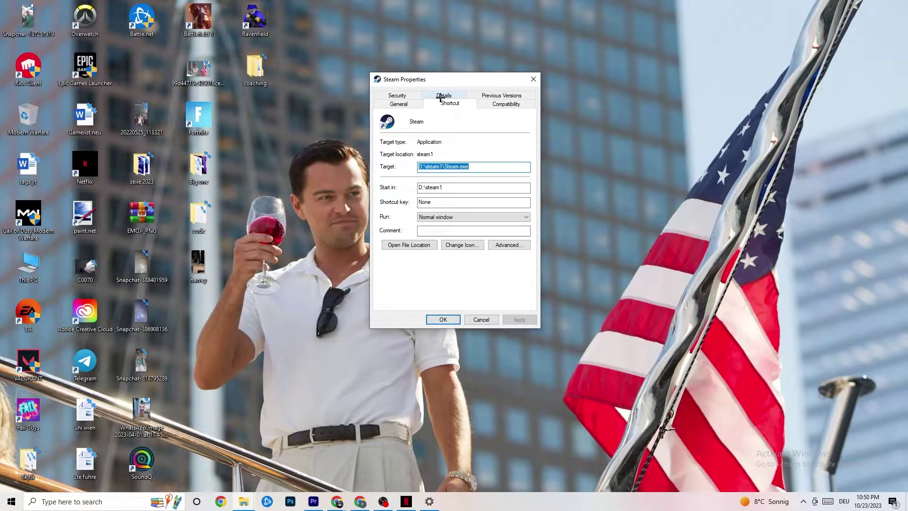
Set Steam to run in Windows 8 compatibility mode as administrator, then recheck its menu.
click(503, 103)
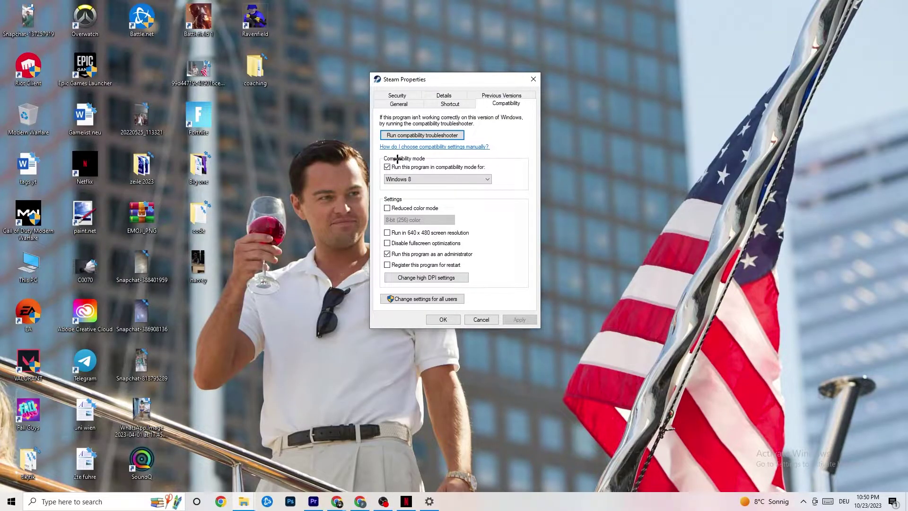
click(460, 176)
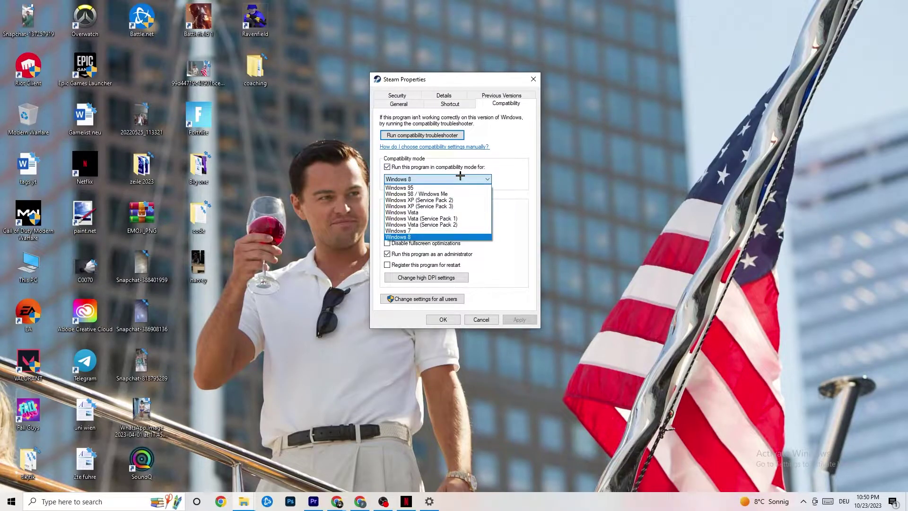
click(493, 218)
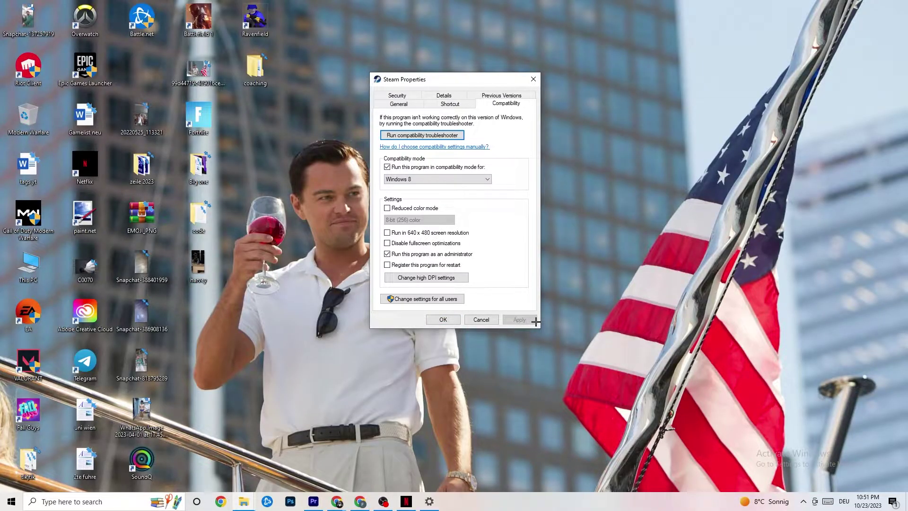
click(444, 320)
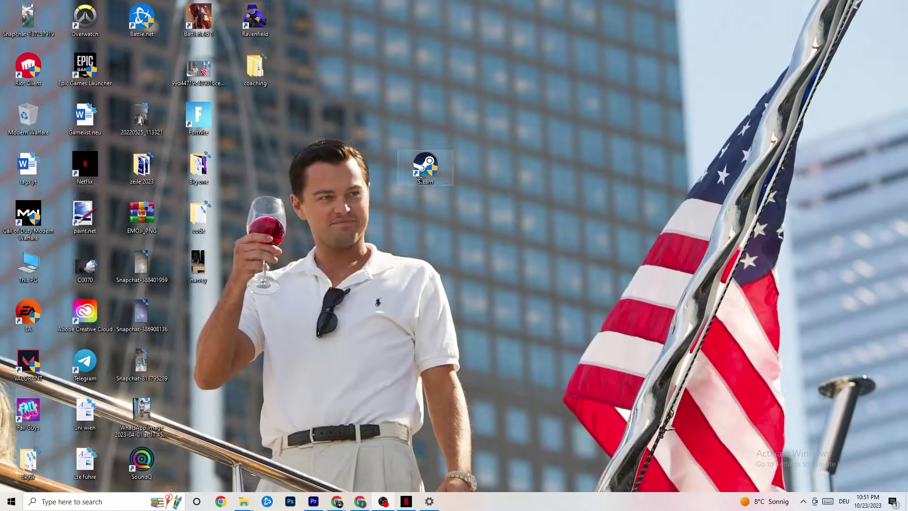
right_click(409, 170)
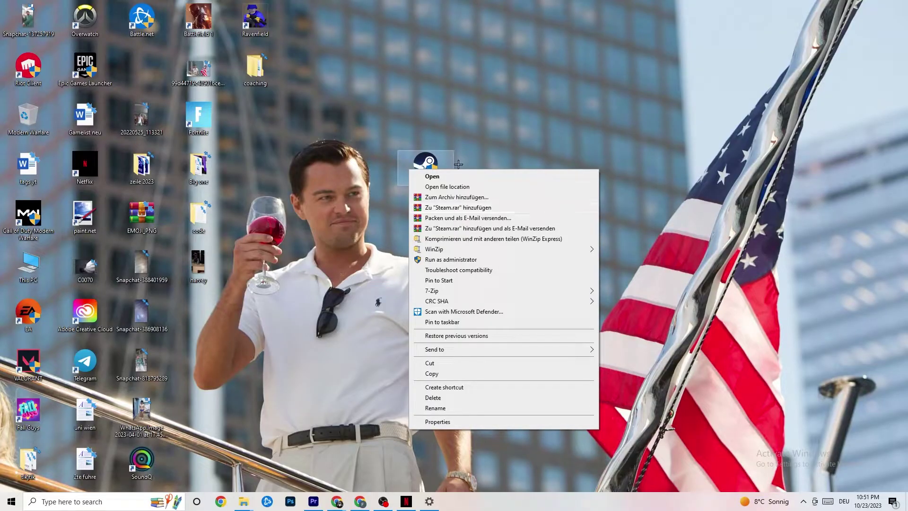
click(337, 204)
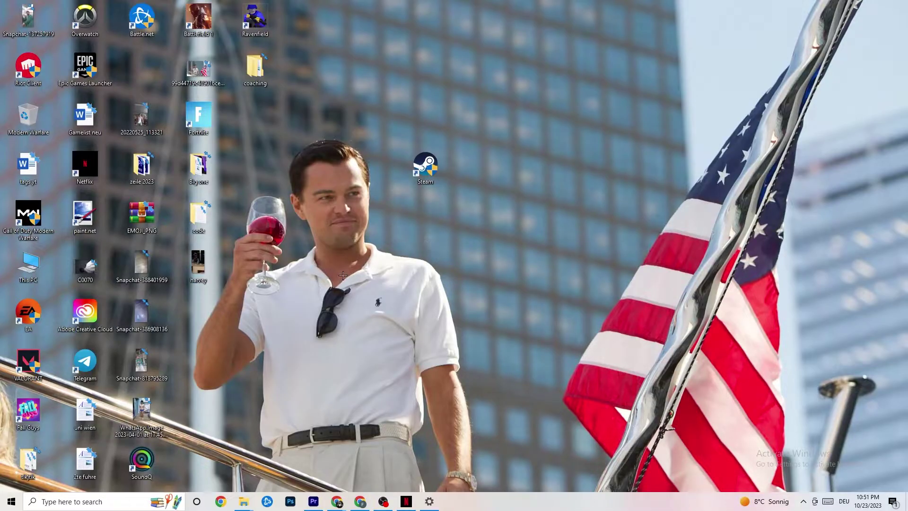
In System > Display, keep scaling at 100% (Recommended) with 1920 × 1080 resolution.
click(12, 501)
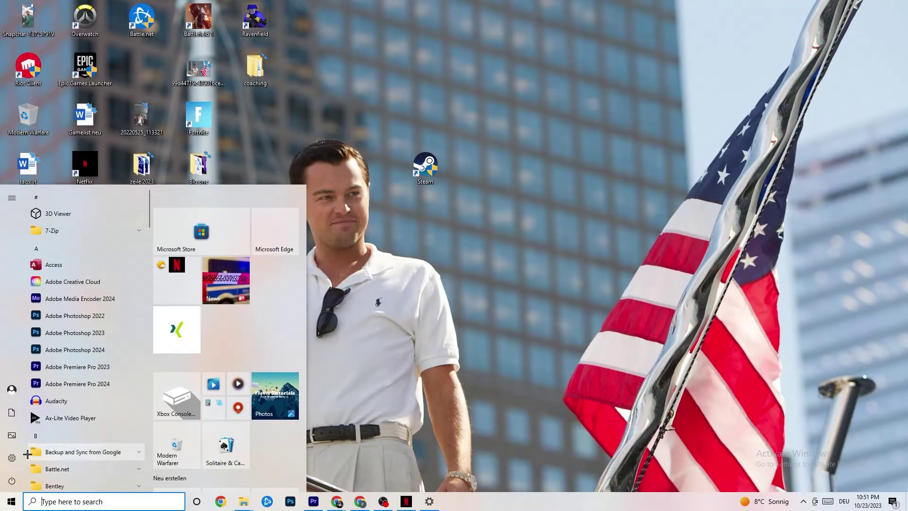
click(430, 501)
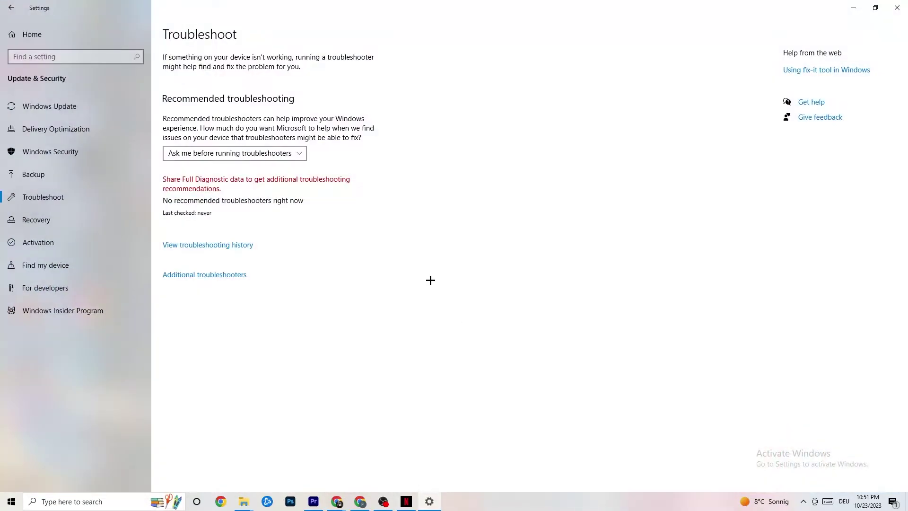
click(3, 9)
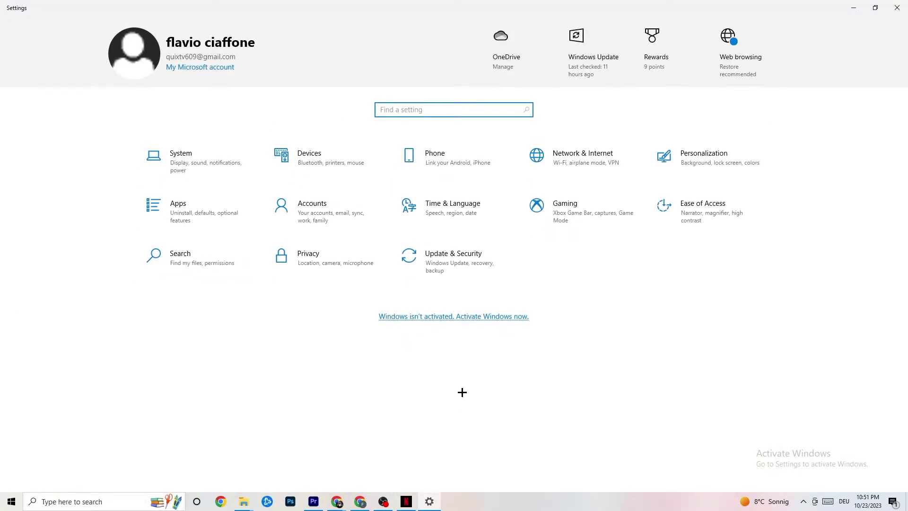
click(217, 174)
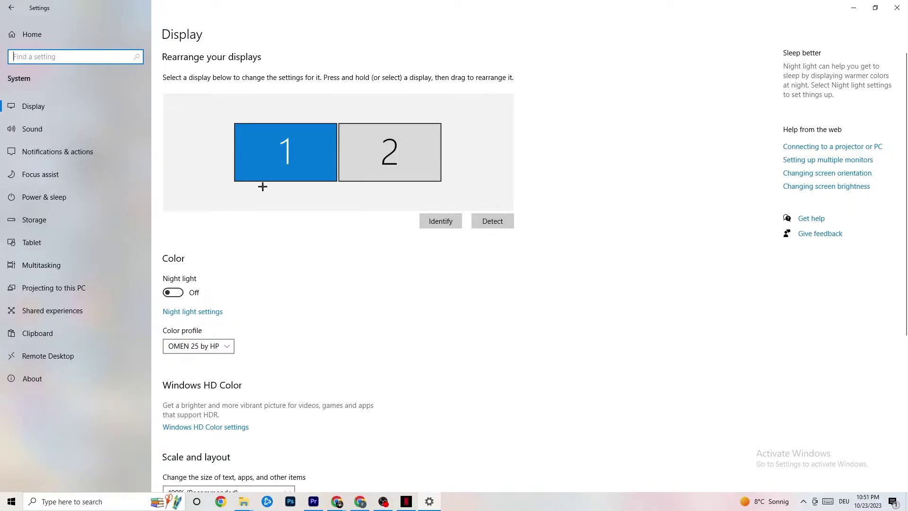
scroll(262, 175, down, 5)
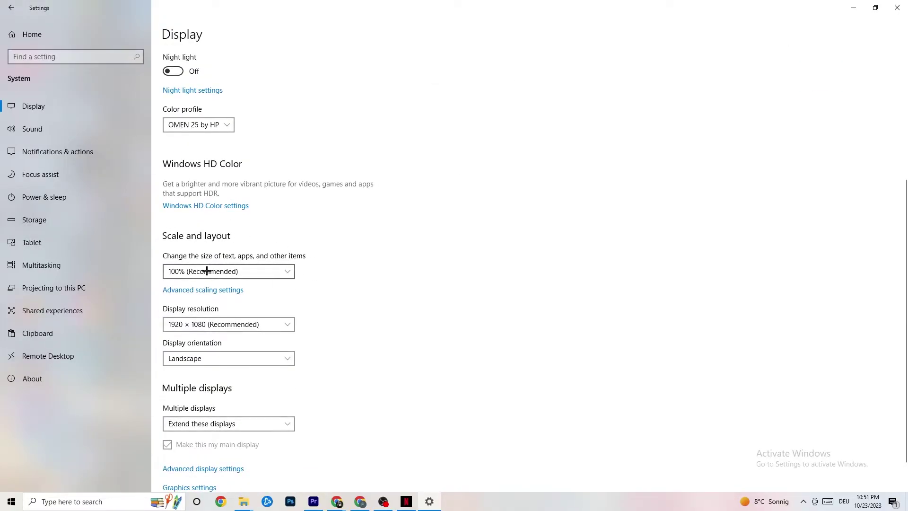
click(278, 270)
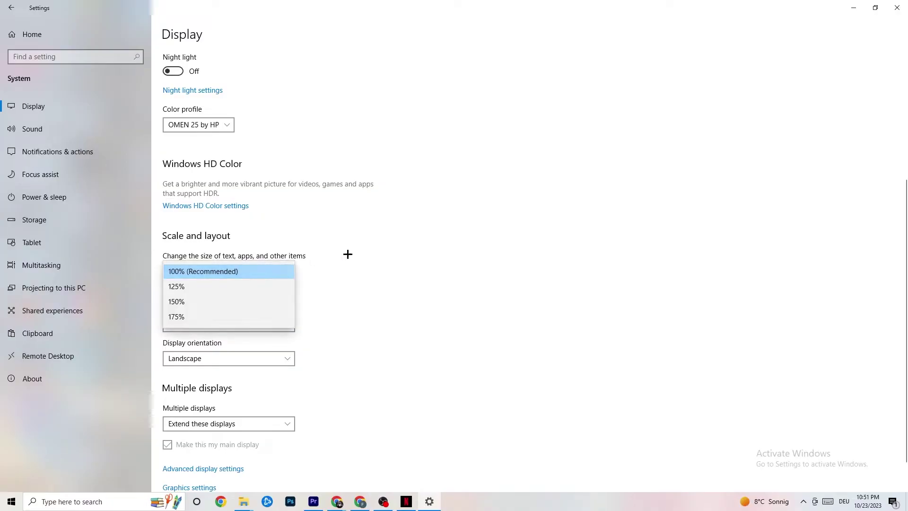
click(411, 235)
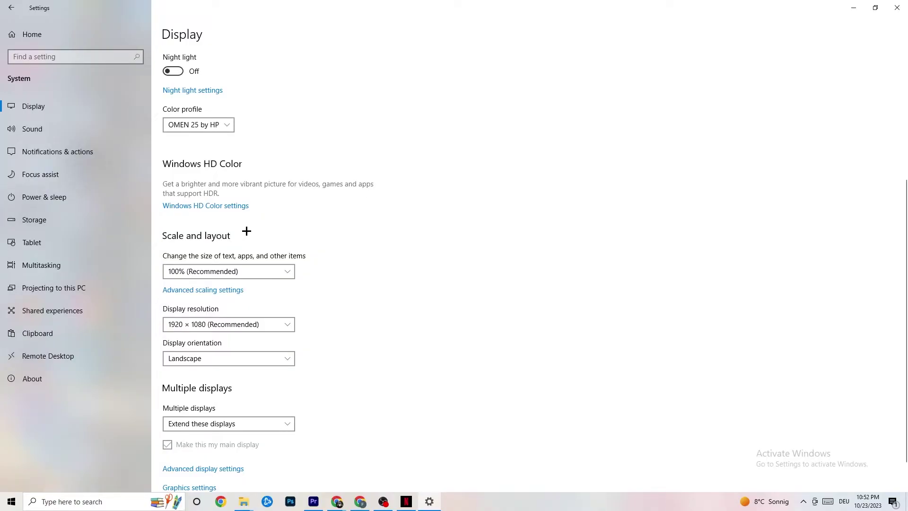
Review the power plans in Power Options, then view Storage showing C: at 114 of 118 GB.
click(59, 195)
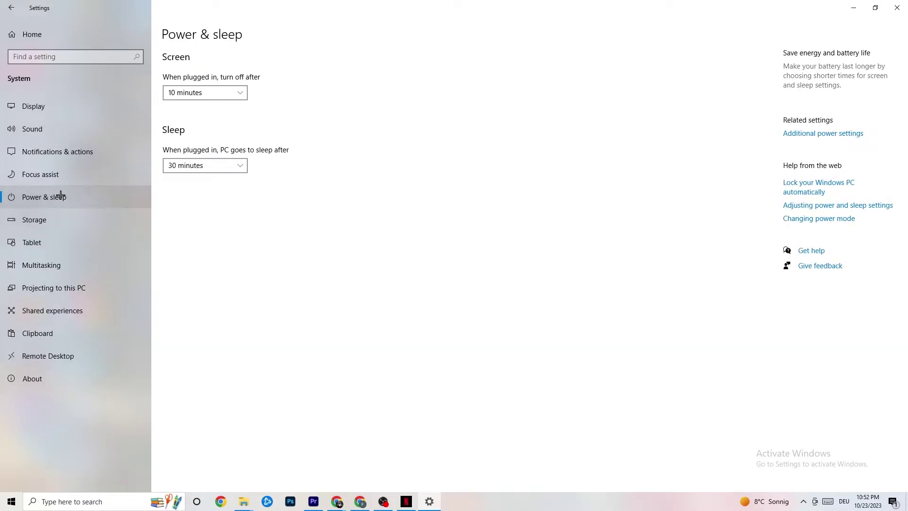
click(832, 134)
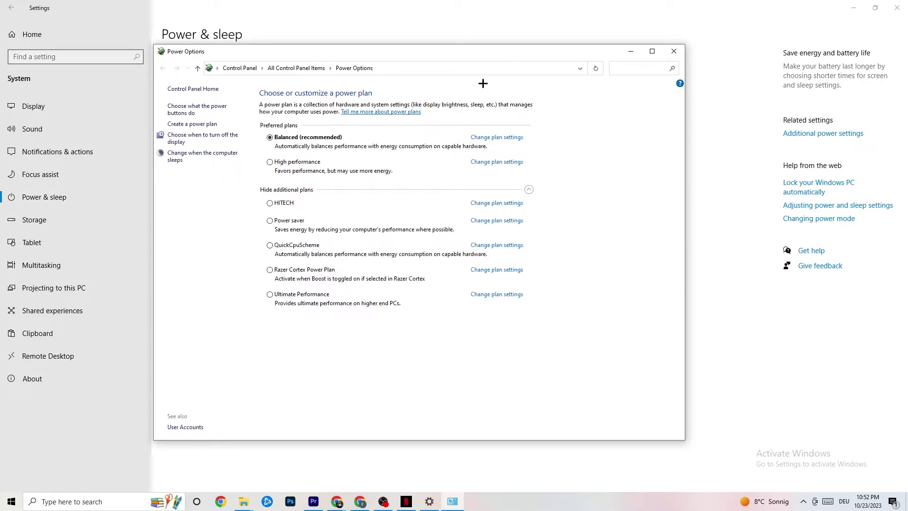
click(672, 53)
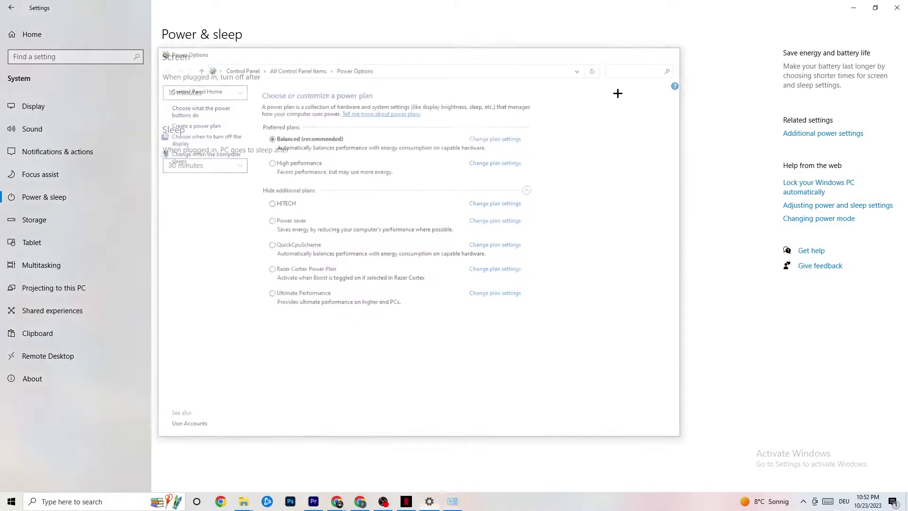
click(34, 219)
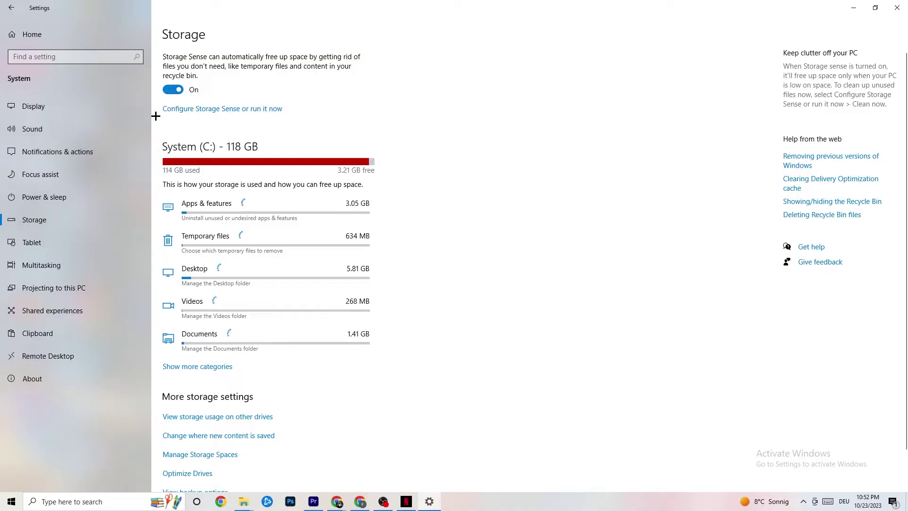
Keep Storage Sense running Every week and clearing recycle bin files after 14 days.
click(255, 109)
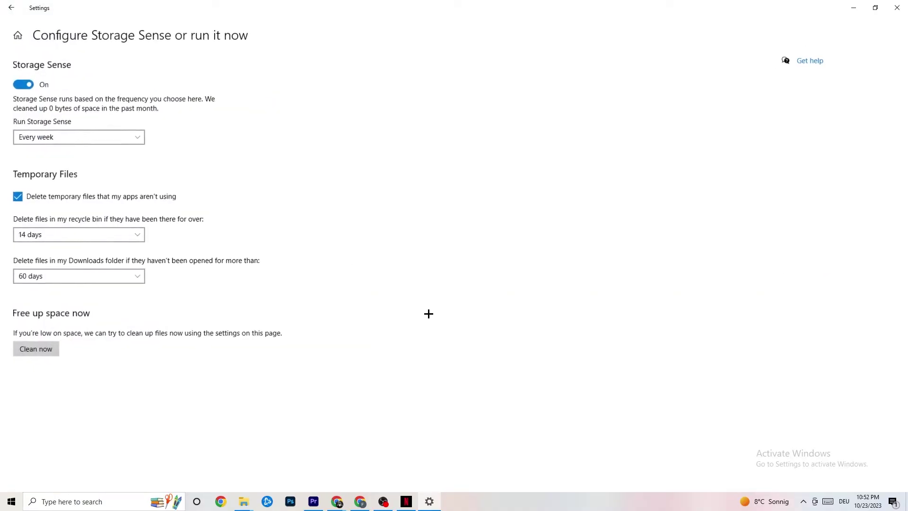
click(94, 137)
click(347, 191)
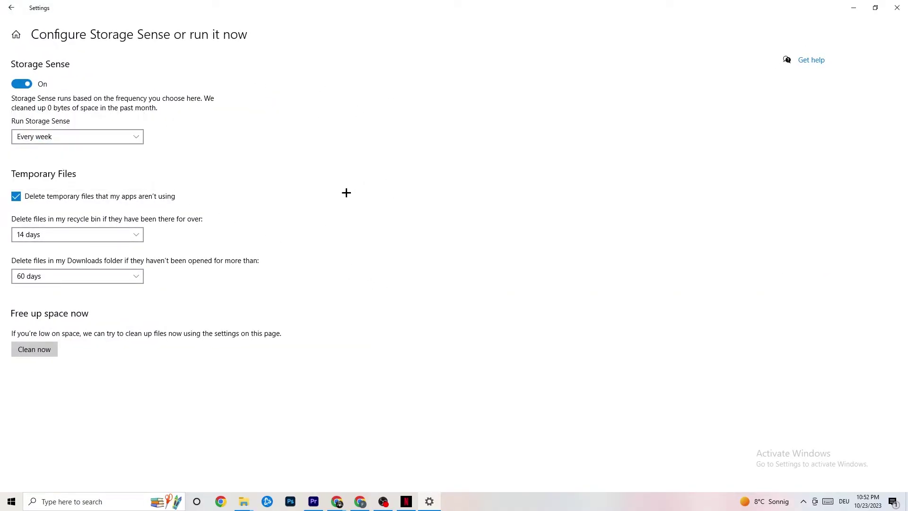
click(69, 136)
click(75, 202)
click(139, 234)
click(306, 223)
Go from Storage back to the Settings home page and into Gaming > Captures.
click(11, 7)
click(10, 11)
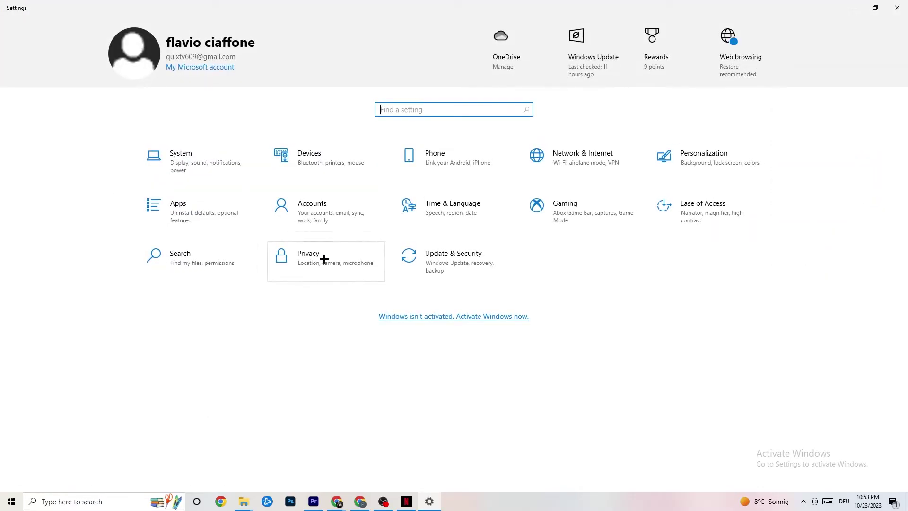
click(583, 218)
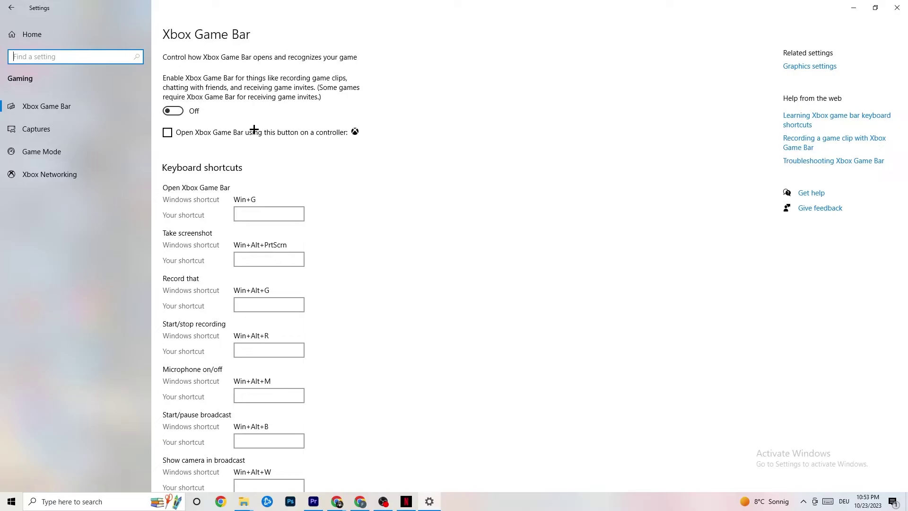
click(61, 126)
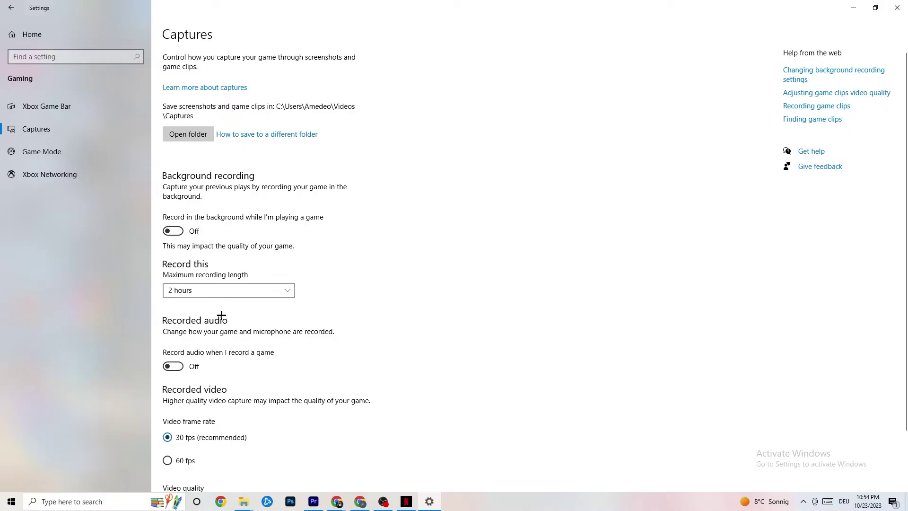
Confirm the Game Mode toggle is On, then close Settings.
click(47, 152)
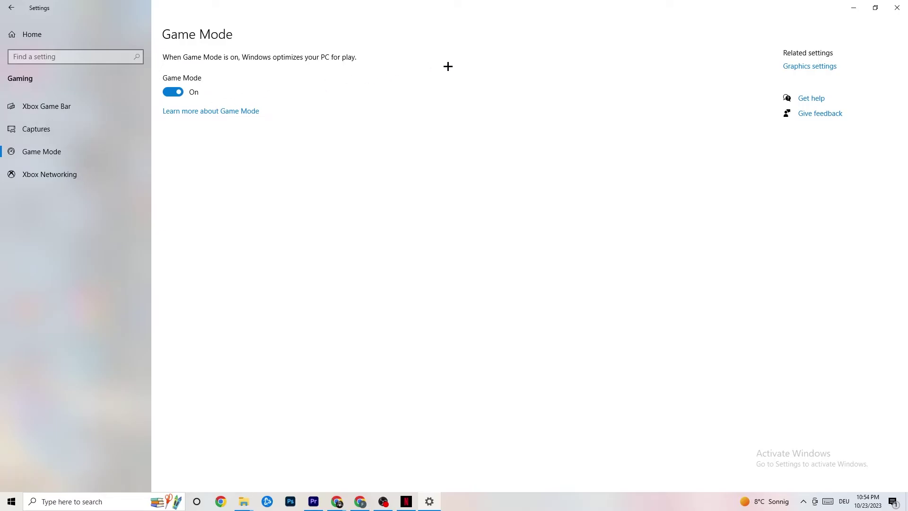
click(898, 8)
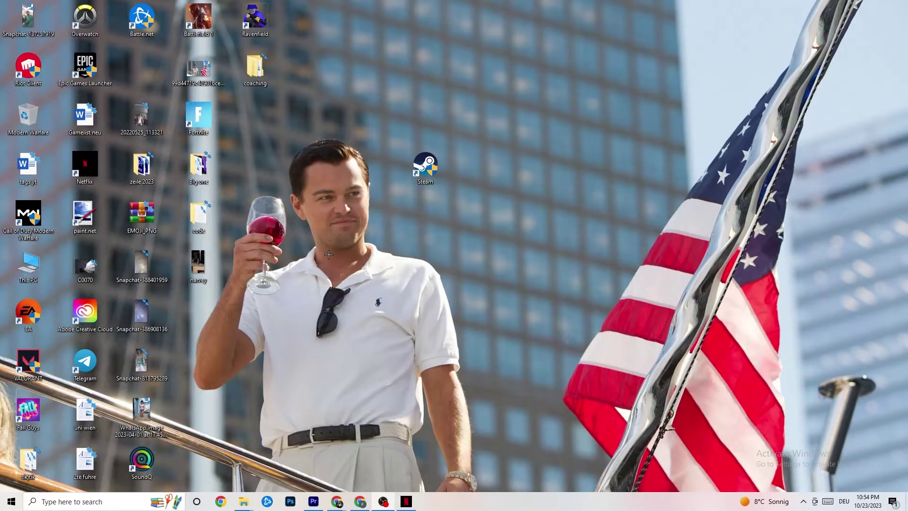
Launch Task Manager from the taskbar, maximize it, and scroll through the process list.
right_click(464, 508)
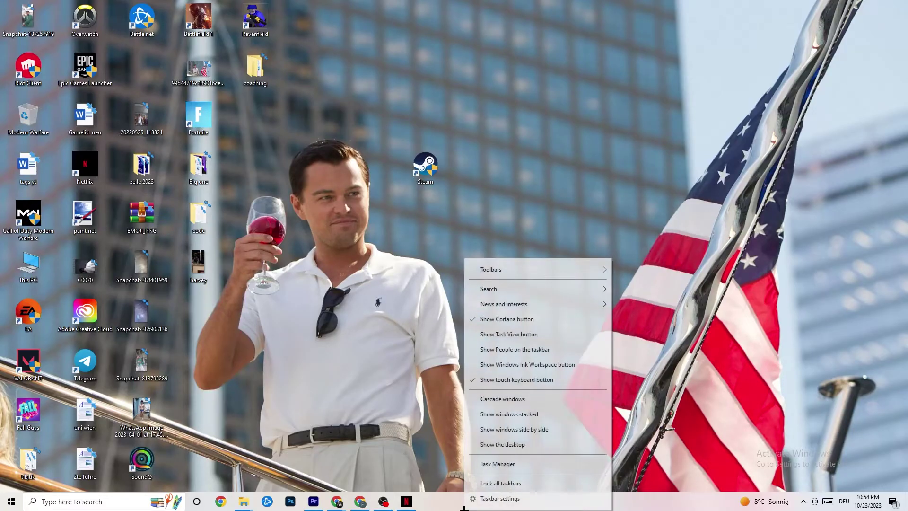
click(492, 465)
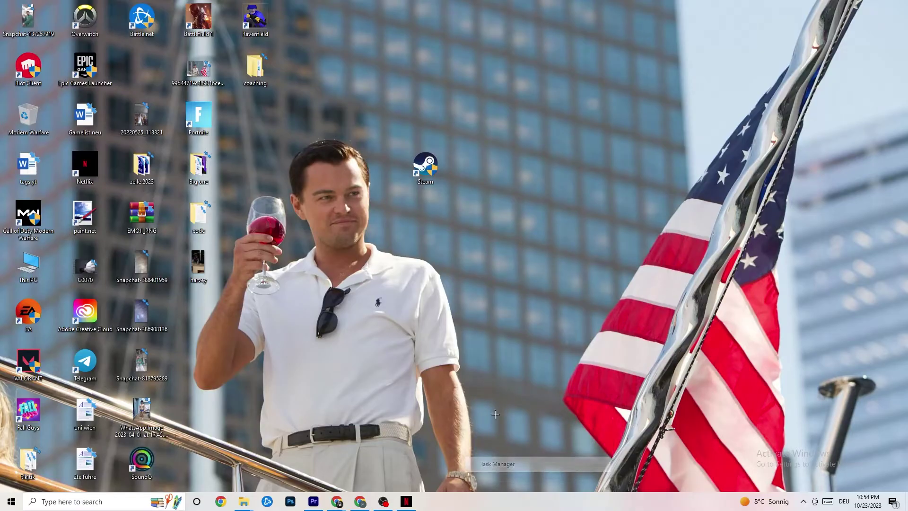
click(523, 26)
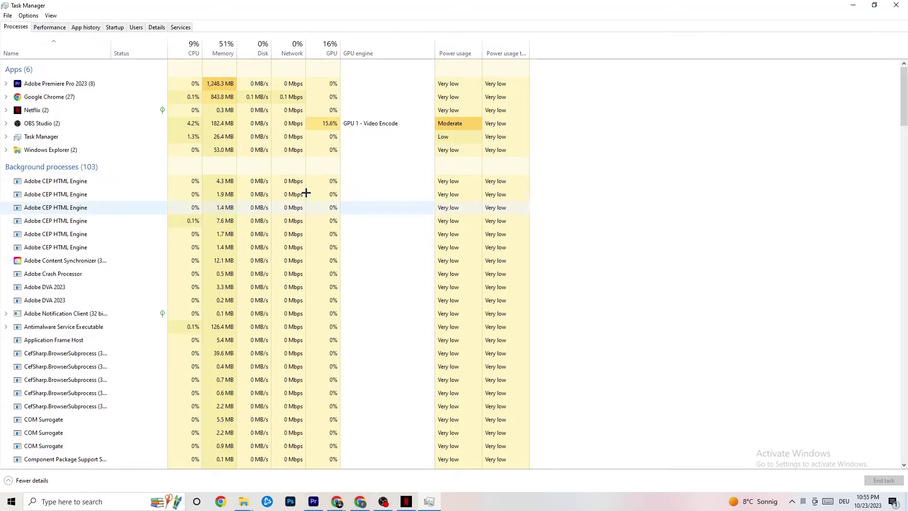
scroll(227, 303, down, 7)
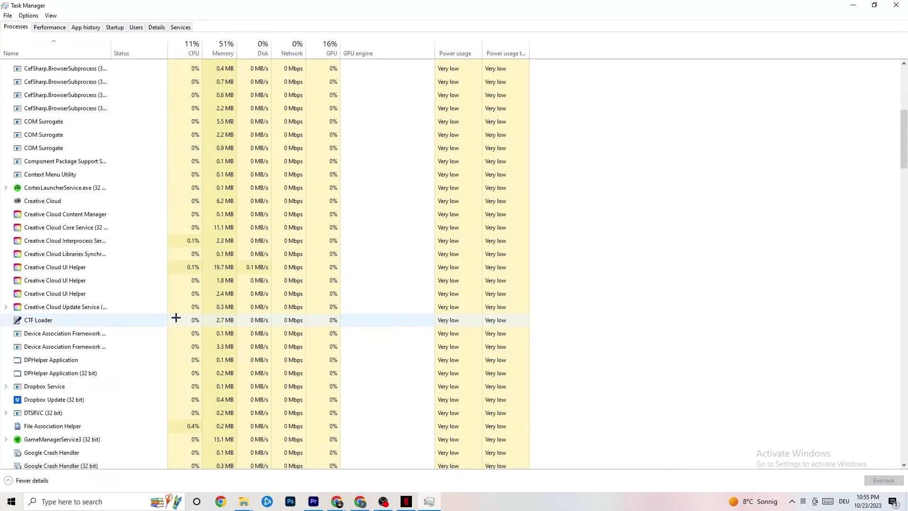
scroll(177, 314, up, 8)
scroll(148, 271, down, 1)
scroll(83, 220, up, 1)
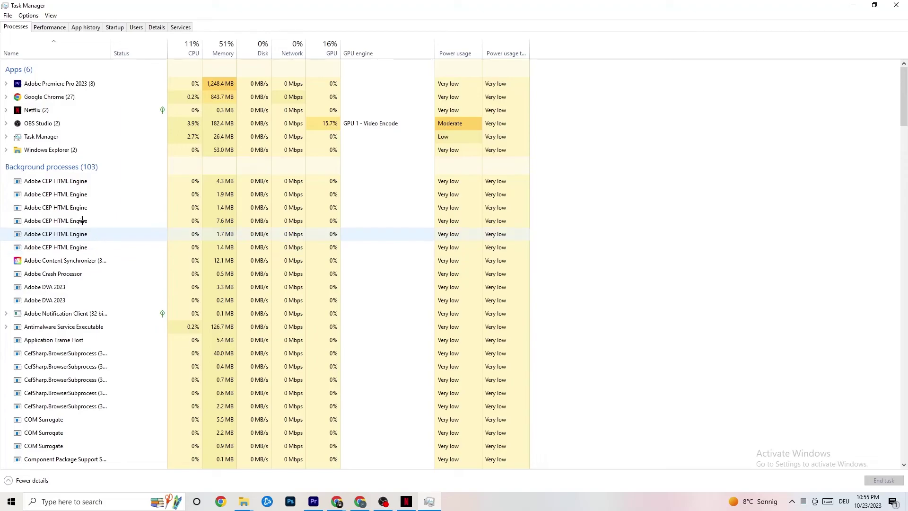
Check the Netflix process options without ending it, then switch to the Details tab.
right_click(58, 111)
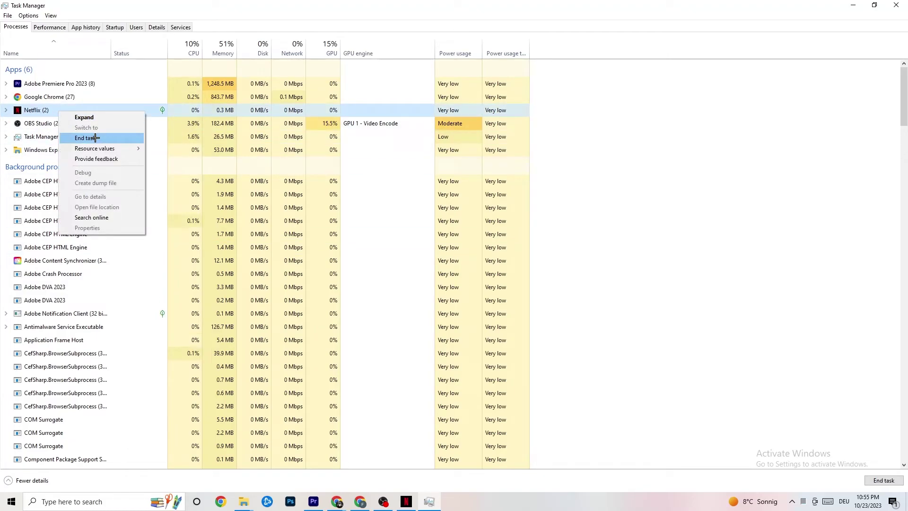
click(620, 243)
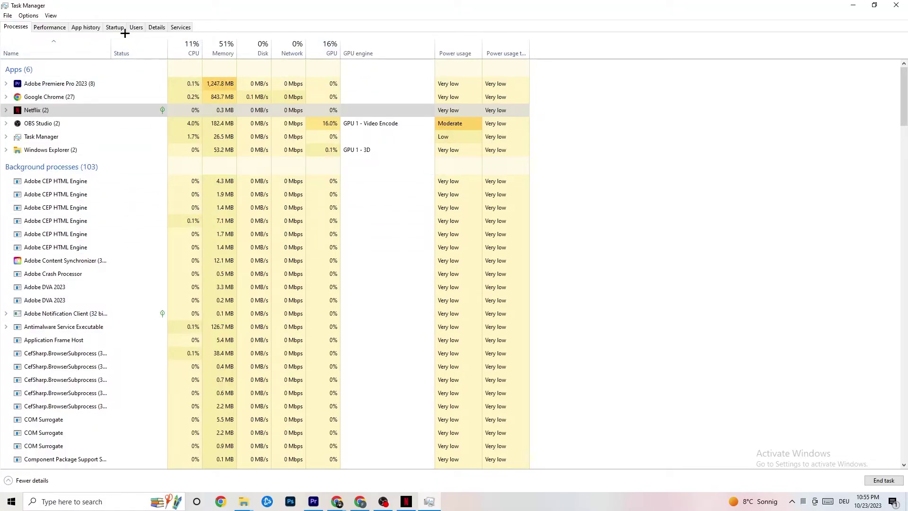
click(149, 29)
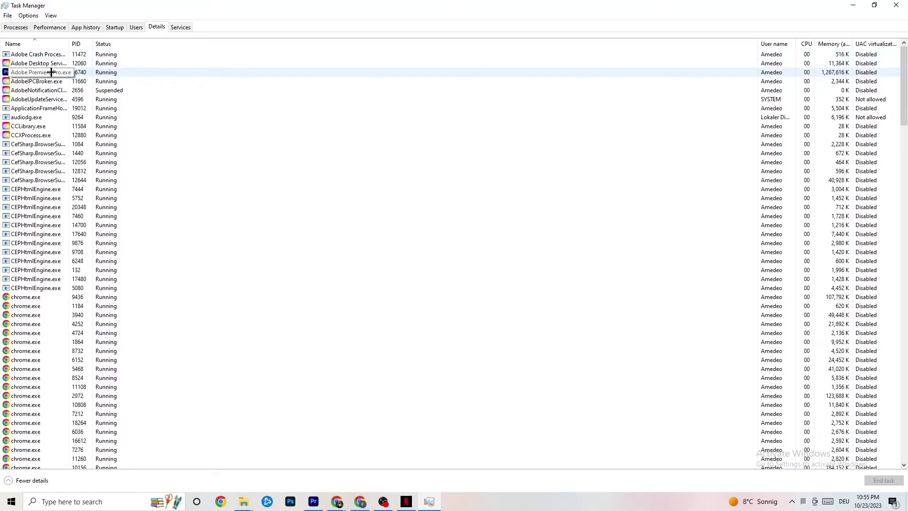
Leave Adobe Premiere Pro's priority at Normal and view the Startup apps list.
right_click(88, 74)
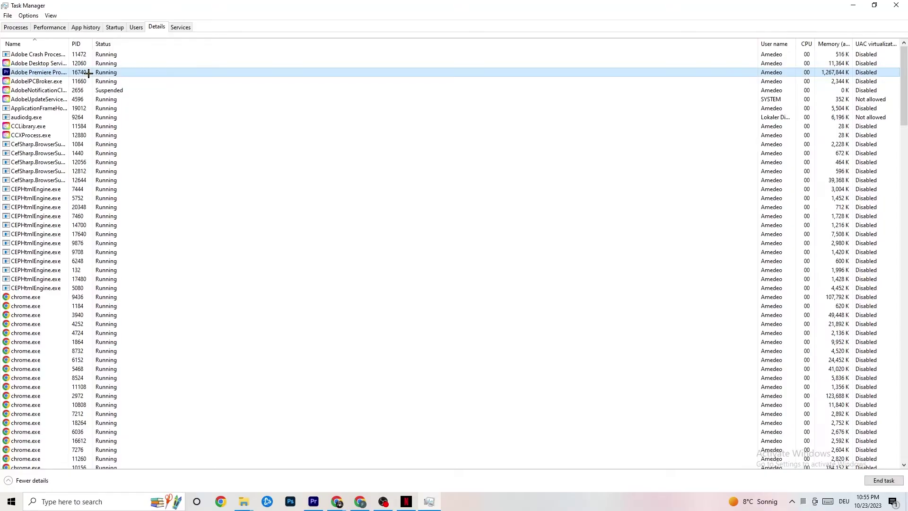
mouse_move(140, 114)
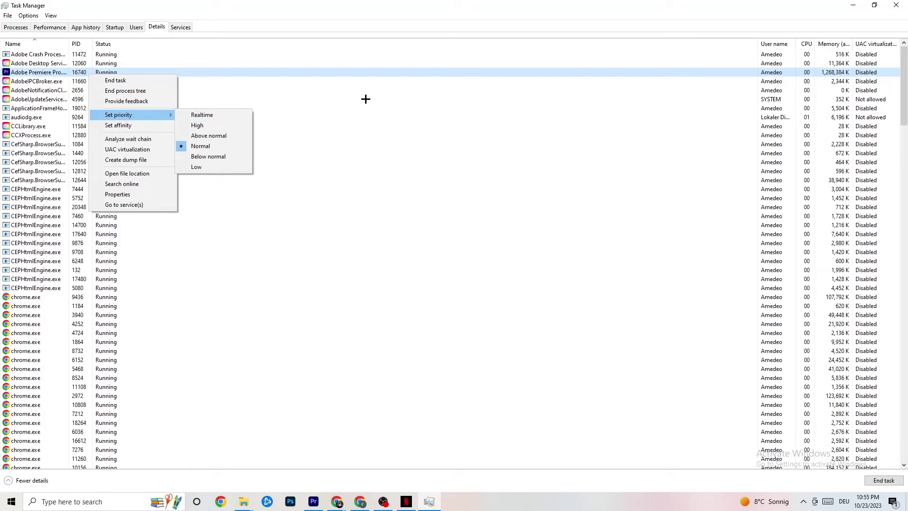
click(152, 114)
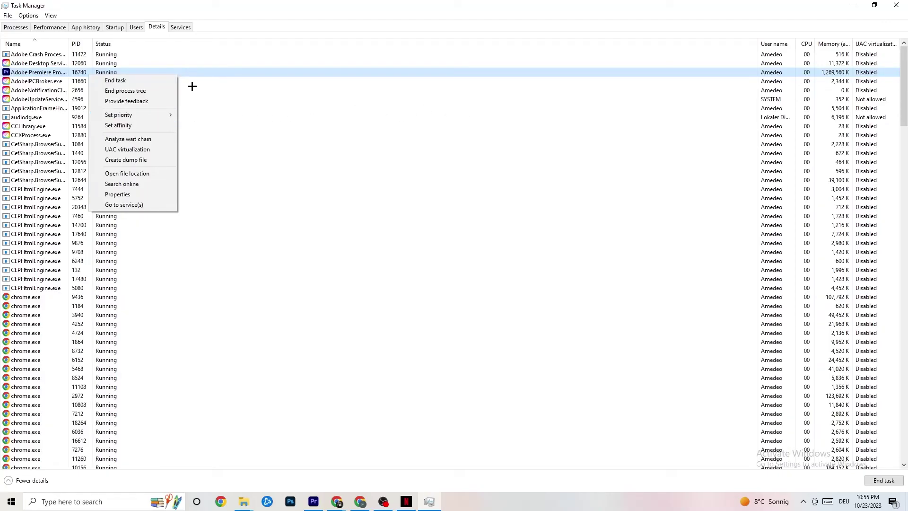
click(115, 27)
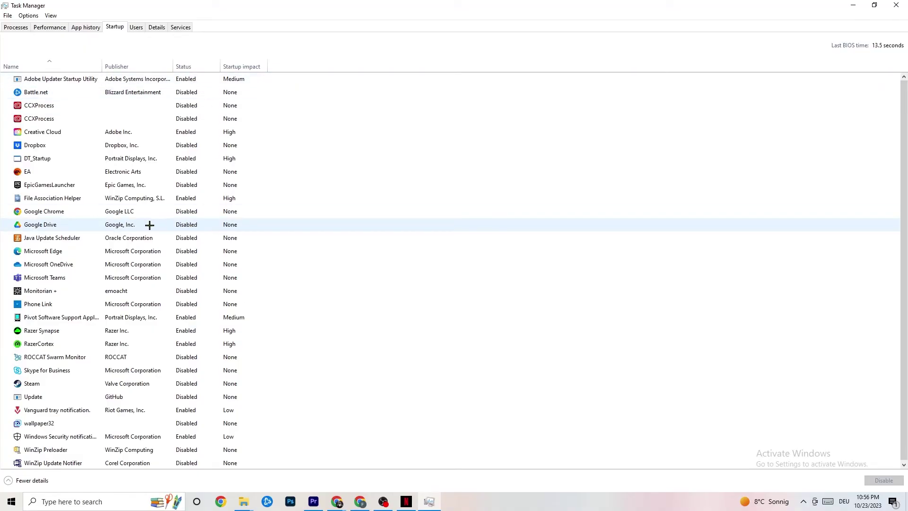
Inspect the Google Drive and Portrait Displays startup entries unchanged, then close Task Manager.
right_click(131, 226)
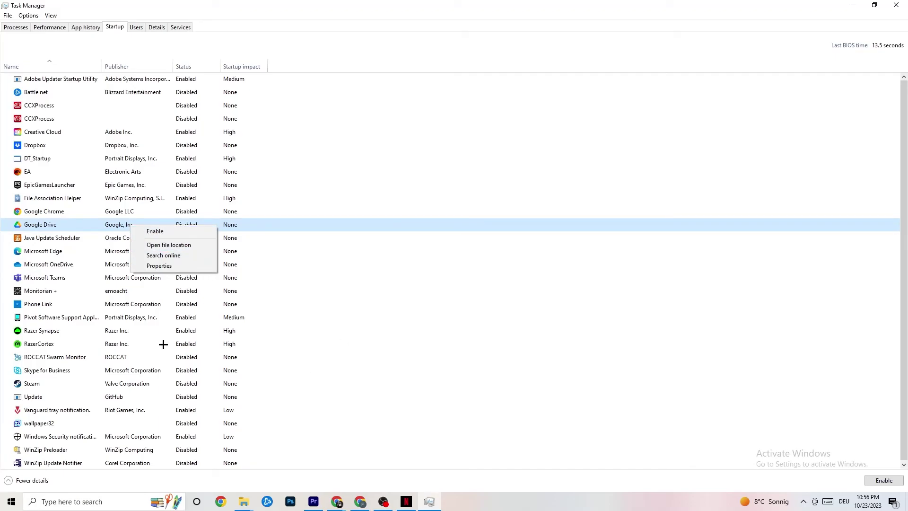
right_click(179, 318)
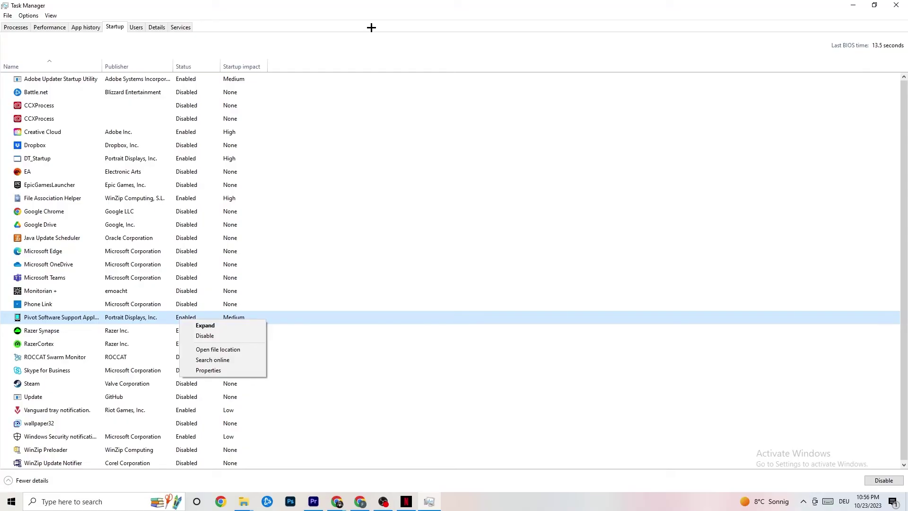
click(368, 14)
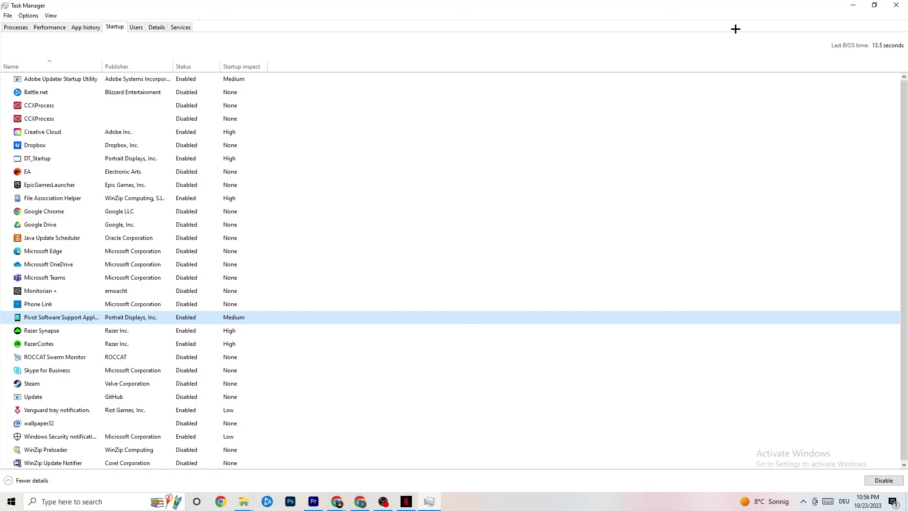
click(896, 5)
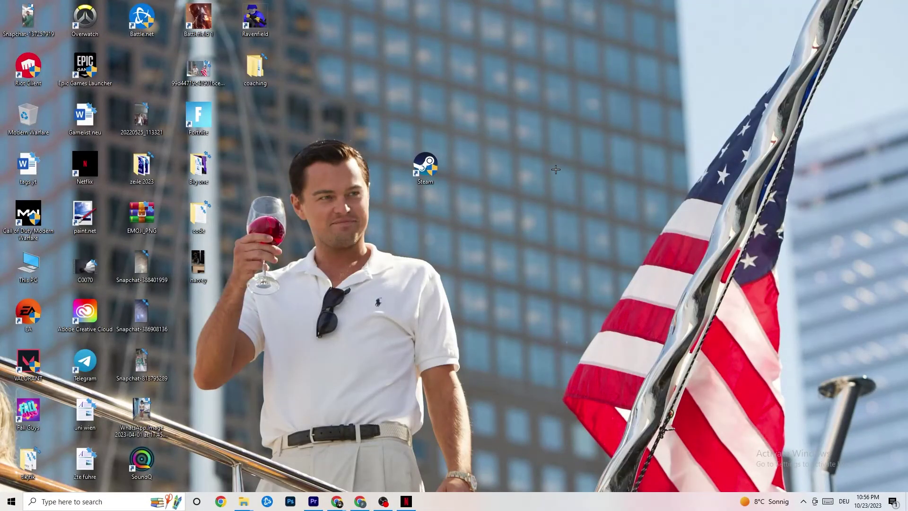